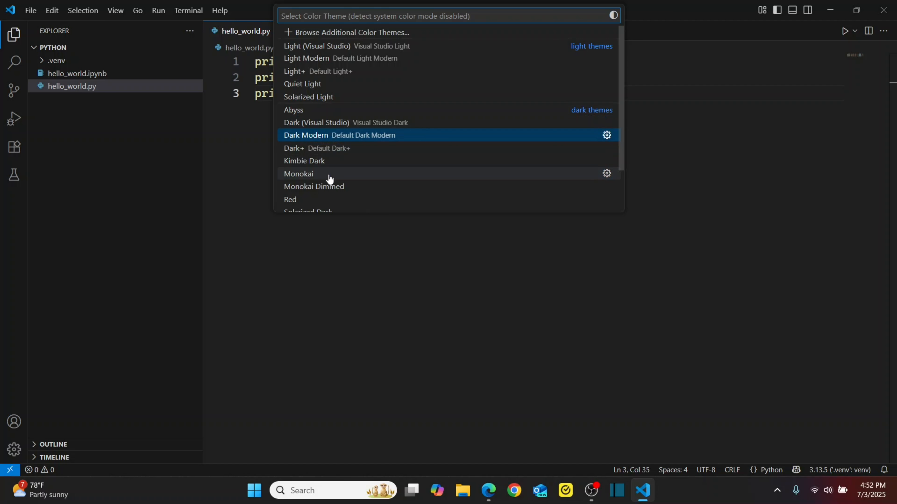
- Dismiss the Color Theme list, leaving Monokai applied to hello_world.py
key("Escape")
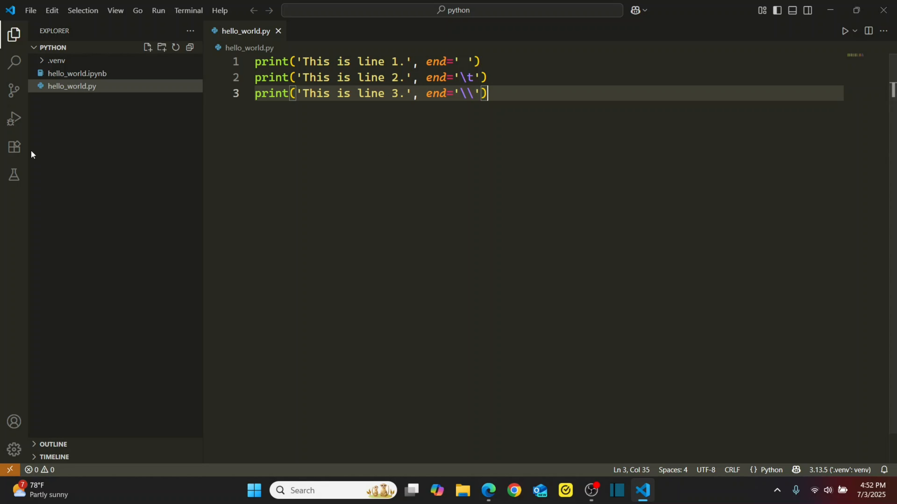
left_click(13, 149)
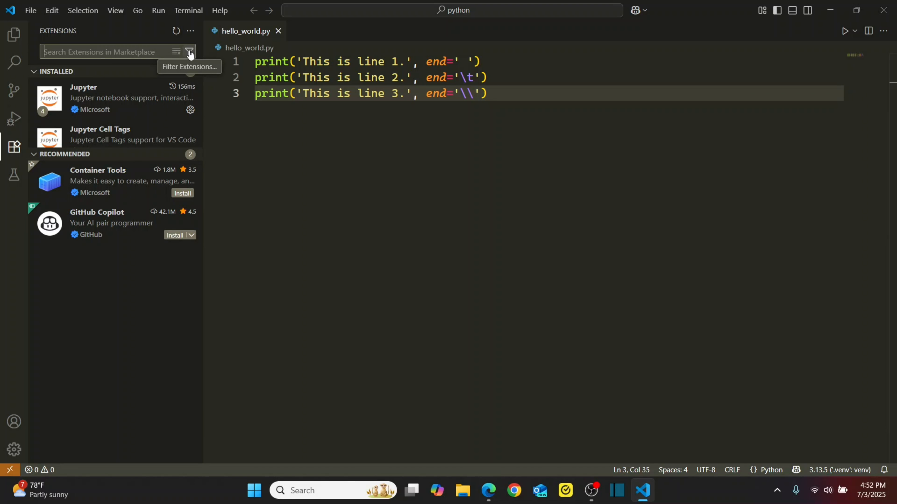
left_click(189, 53)
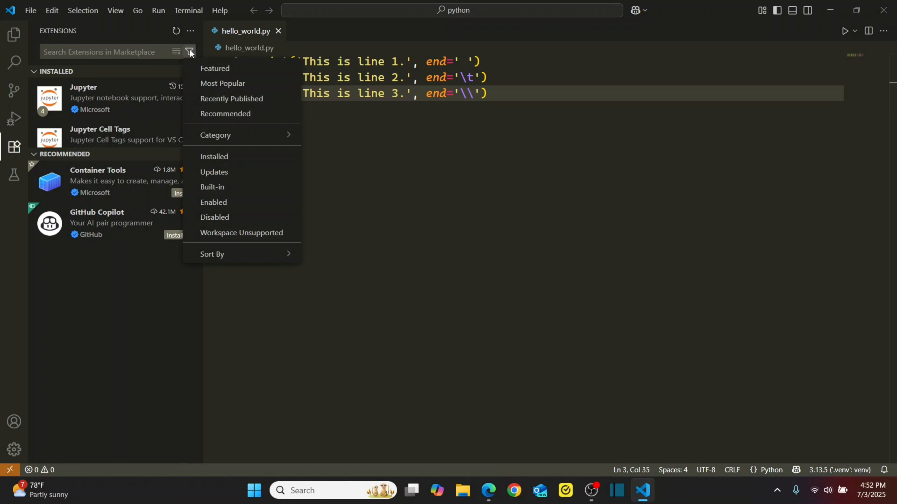
mouse_move(221, 134)
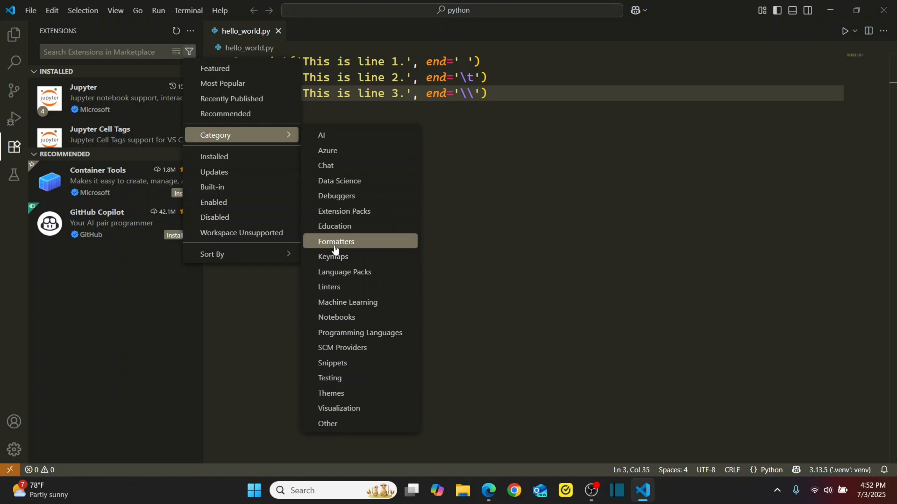
left_click(338, 395)
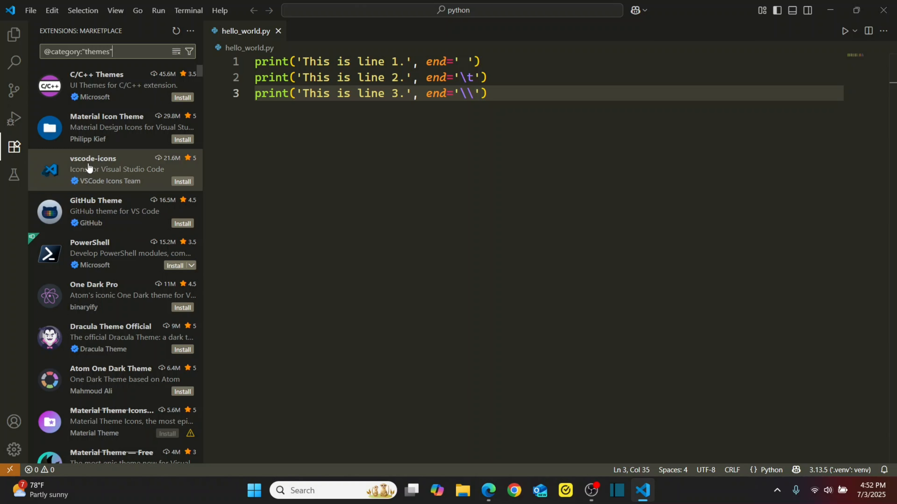
- Open One Dark Pro's extension details from the theme results and follow its marketplace link
mouse_move(101, 88)
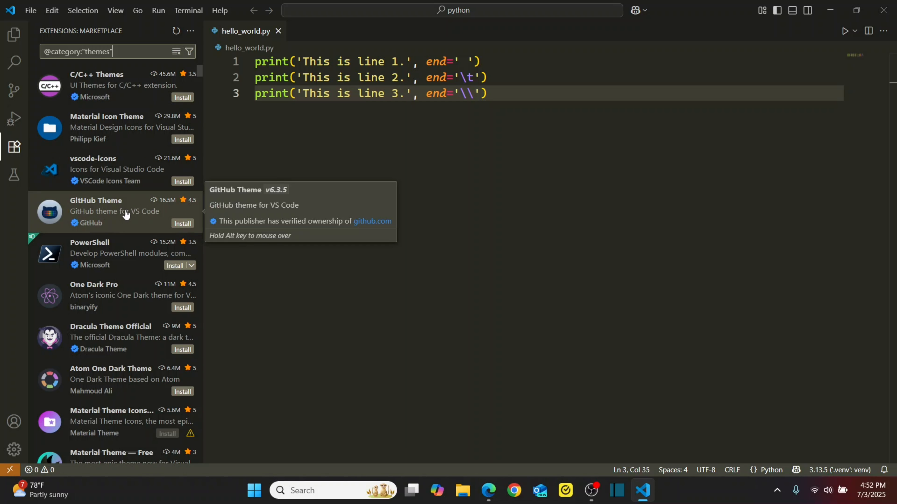
scroll(123, 216, "down", 1)
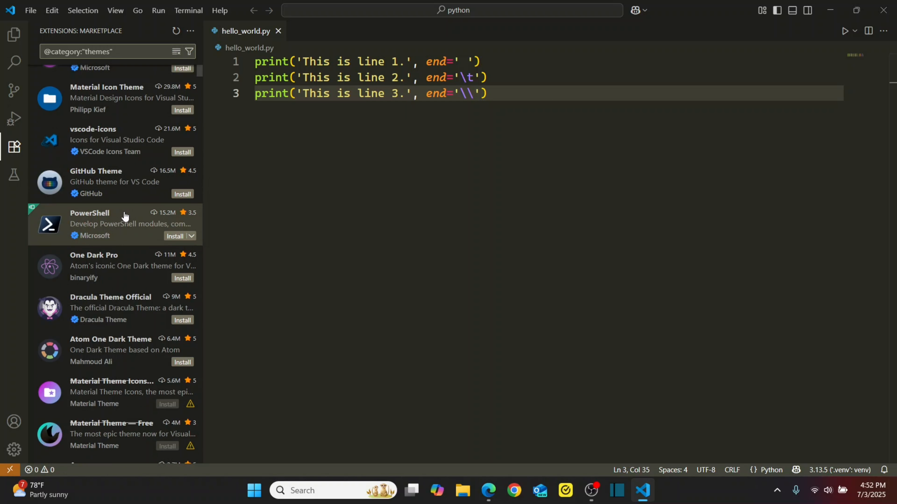
left_click(98, 268)
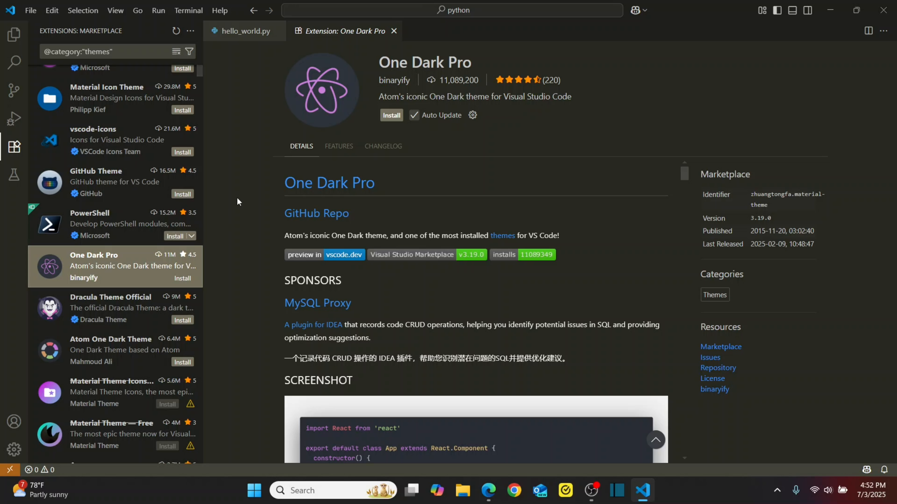
left_click(440, 63)
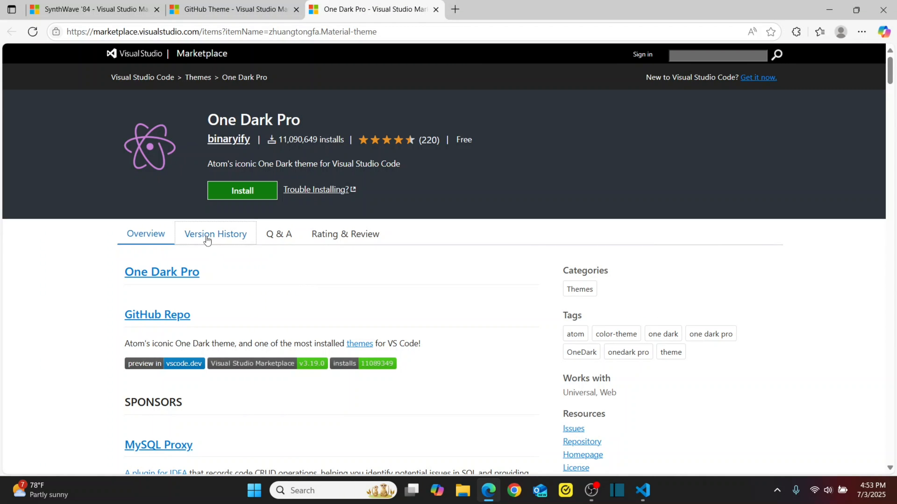
- Show the Rating & Review section of One Dark Pro's Marketplace page in Edge
left_click(336, 242)
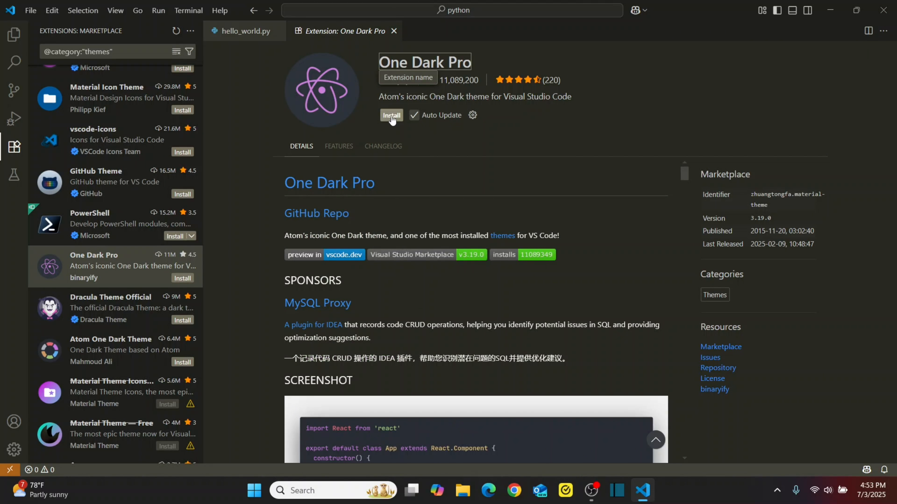
- Install One Dark Pro, apply its colour theme, and return to hello_world.py
left_click(391, 116)
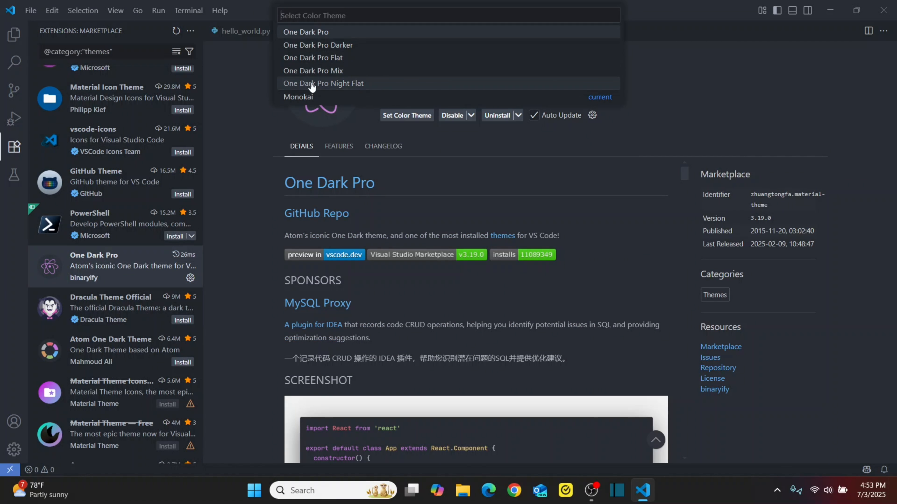
left_click(314, 59)
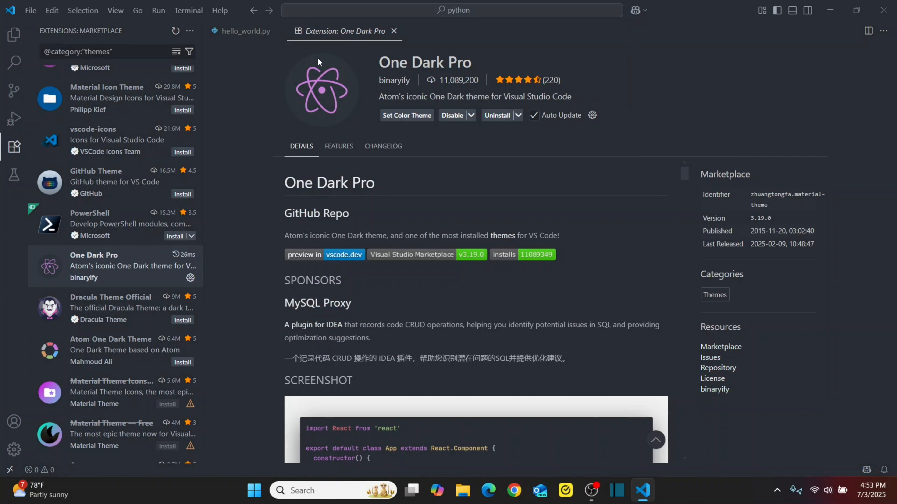
left_click(246, 31)
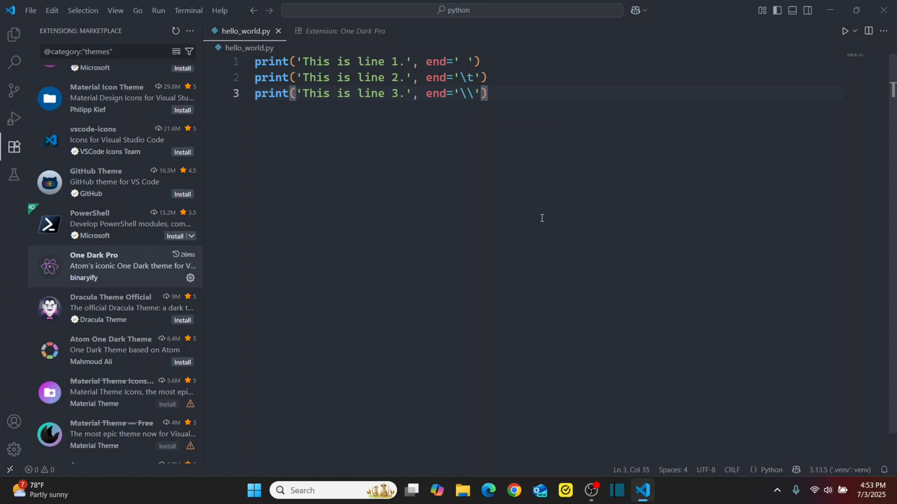
- Apply the Light Modern colour theme via Ctrl+K Ctrl+T and bring back the Explorer file list
key("ctrl+k")
key("ctrl+t")
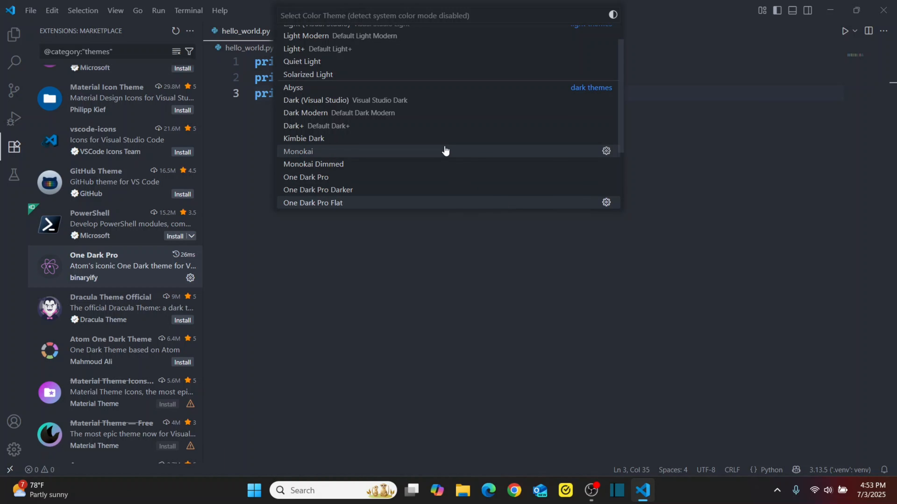
scroll(444, 149, "up", 2)
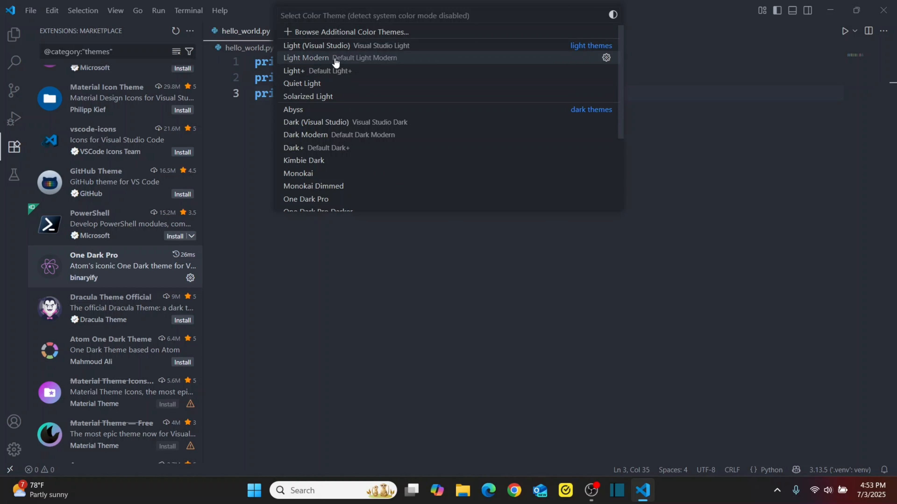
left_click(321, 60)
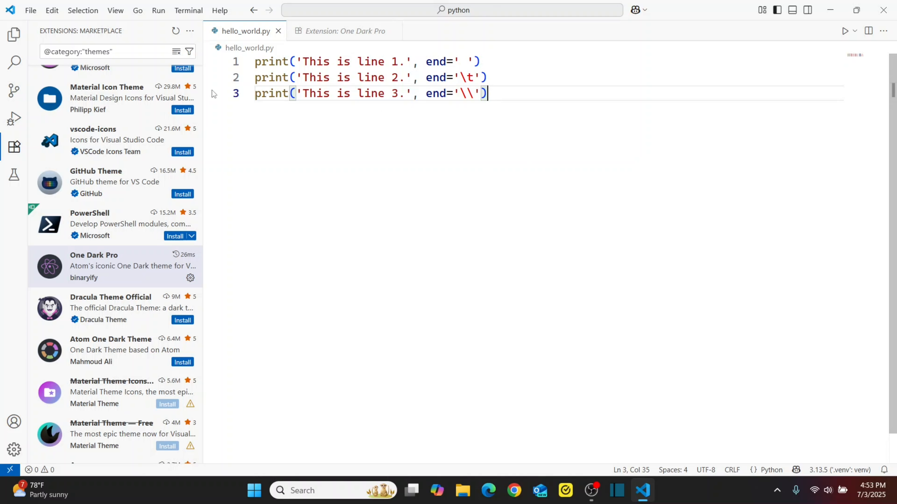
left_click(14, 34)
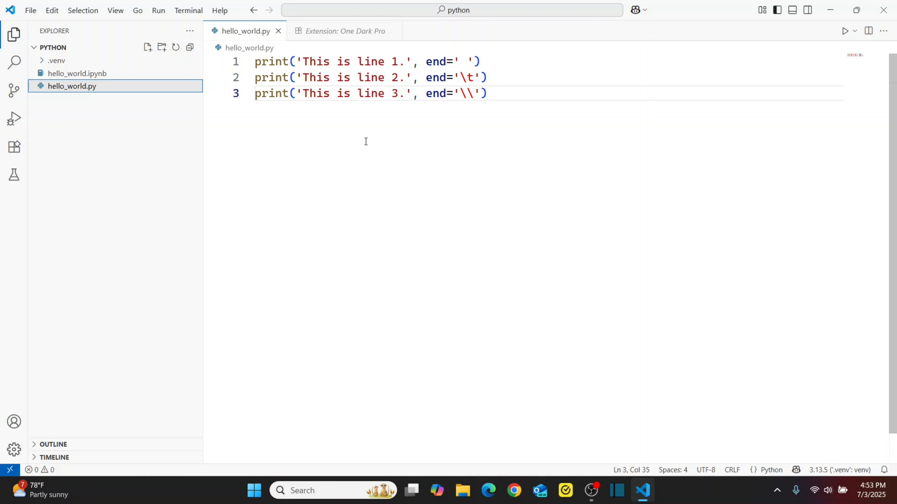
- Set the file icon theme to Minimal through File > Preferences > Themes
left_click(30, 11)
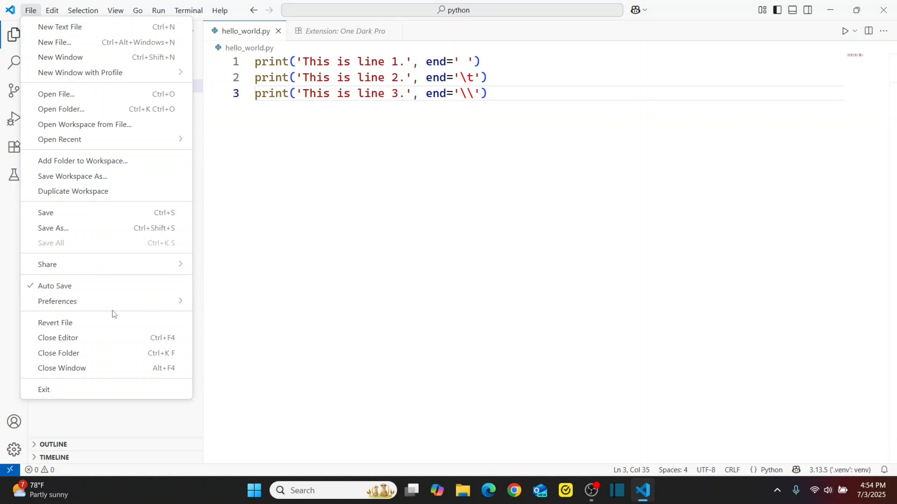
mouse_move(116, 312)
mouse_move(246, 393)
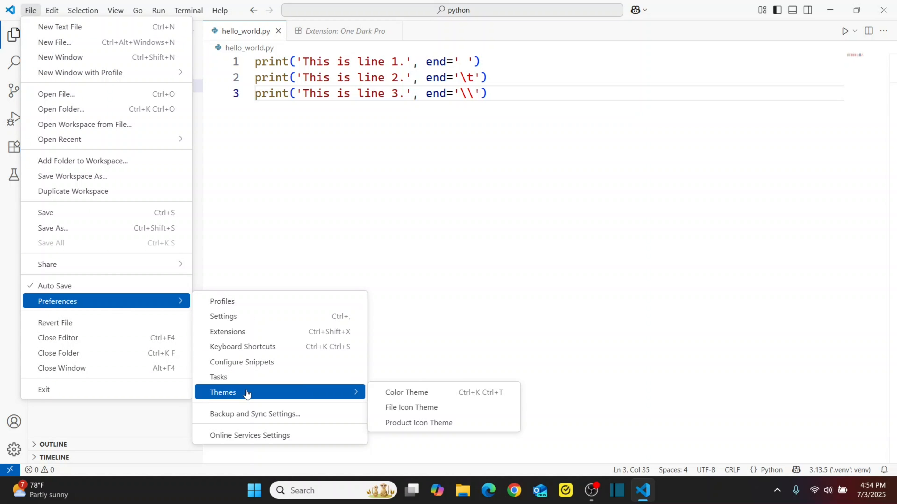
left_click(408, 408)
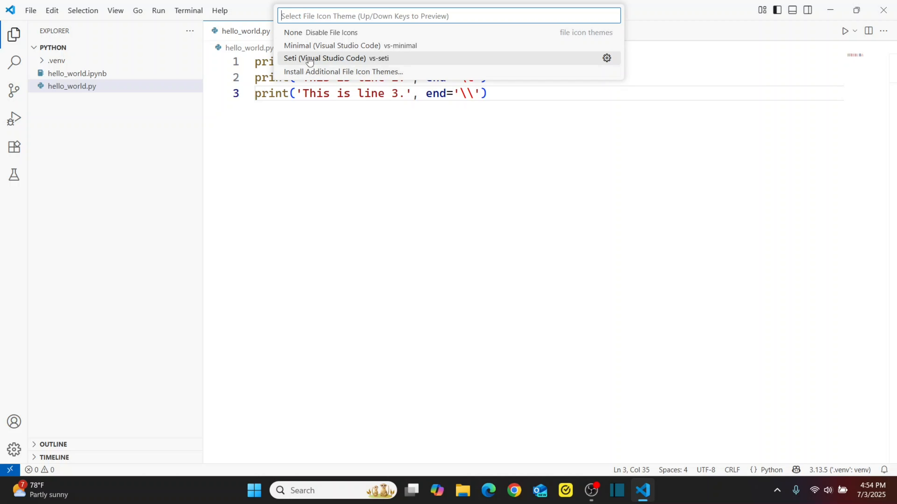
left_click(309, 46)
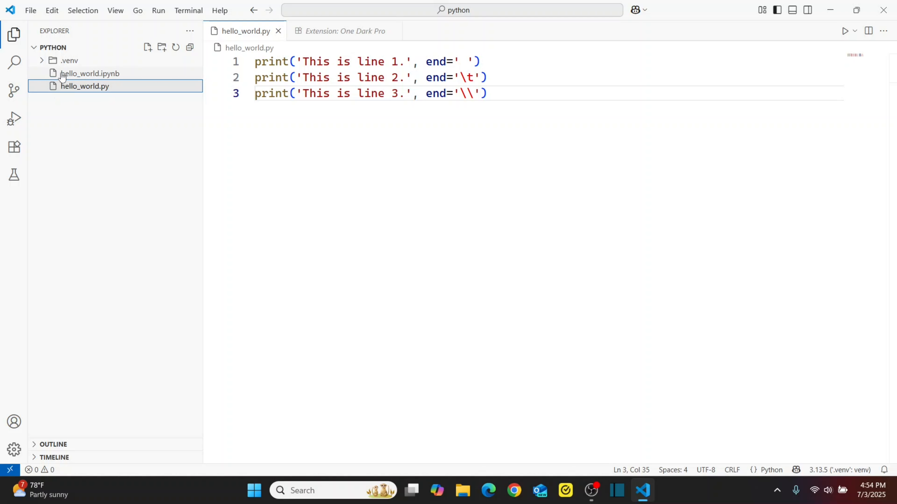
- Choose 'Install Additional File Icon Themes…' in the File Icon Theme picker to list tag:icon-theme extensions
left_click(32, 11)
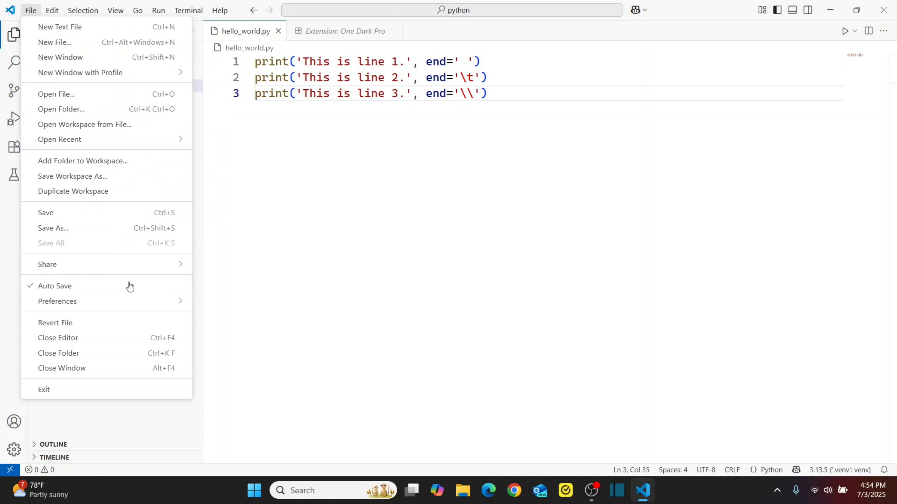
mouse_move(132, 301)
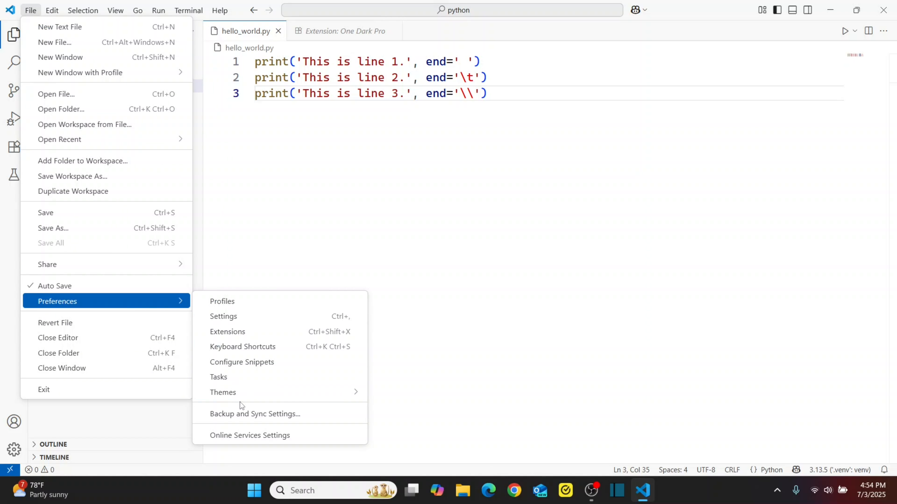
mouse_move(247, 393)
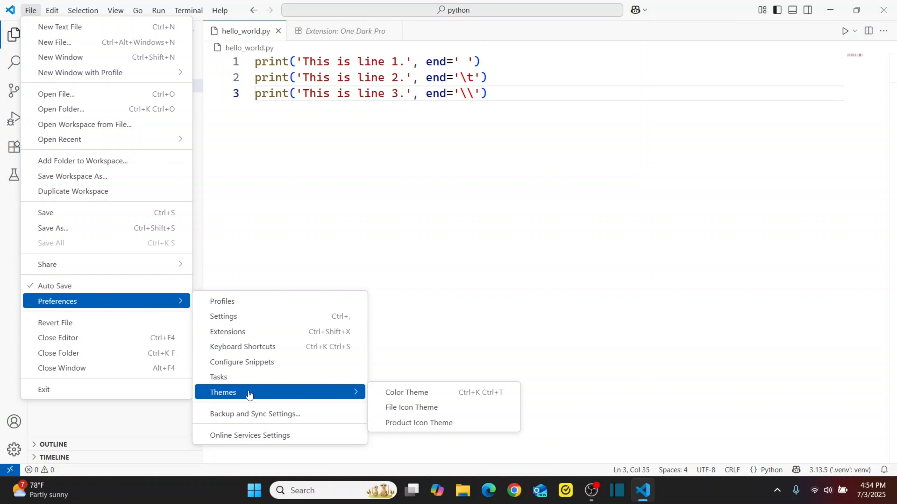
left_click(394, 408)
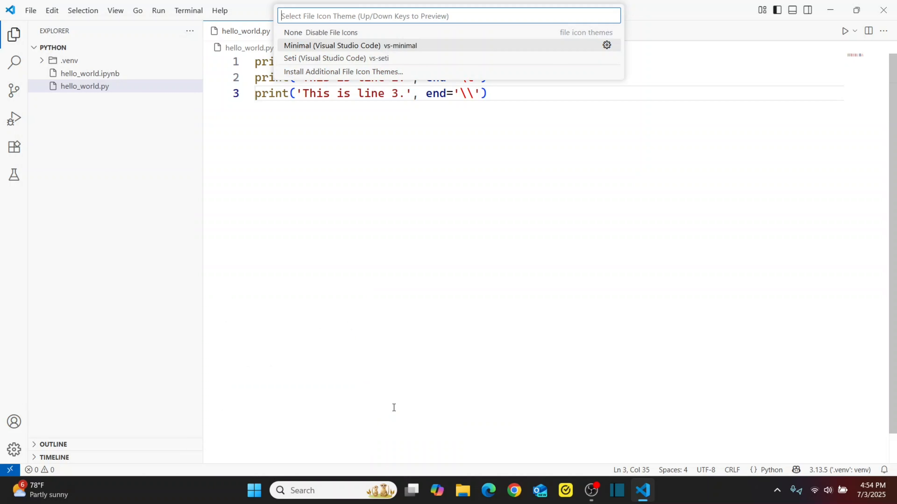
left_click(325, 72)
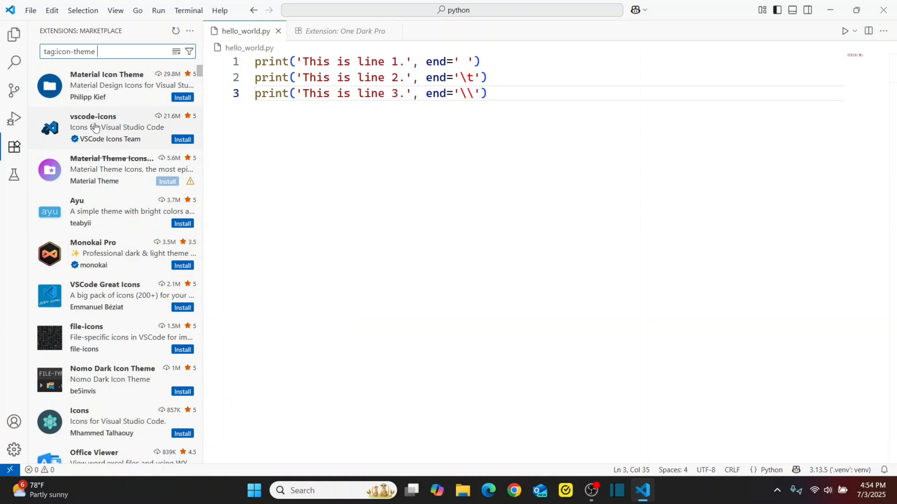
- Open the vscode-icons details and its web Marketplace listing in Edge
left_click(108, 123)
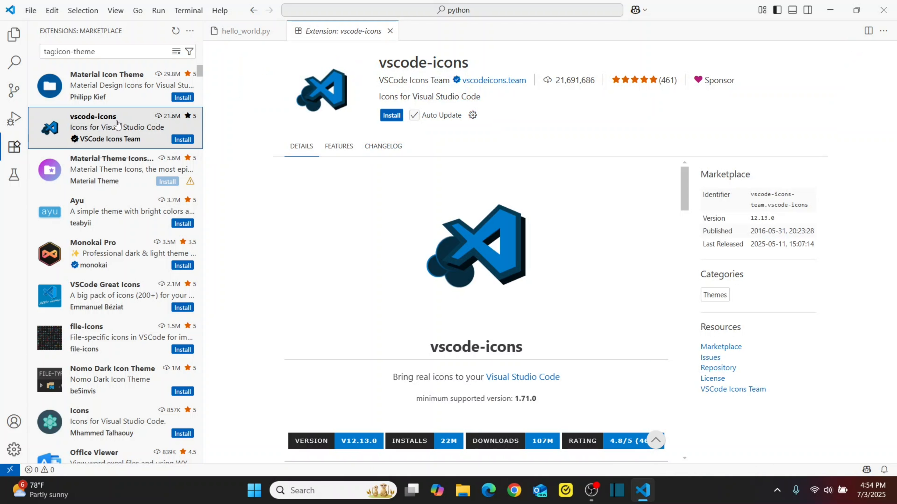
left_click(418, 65)
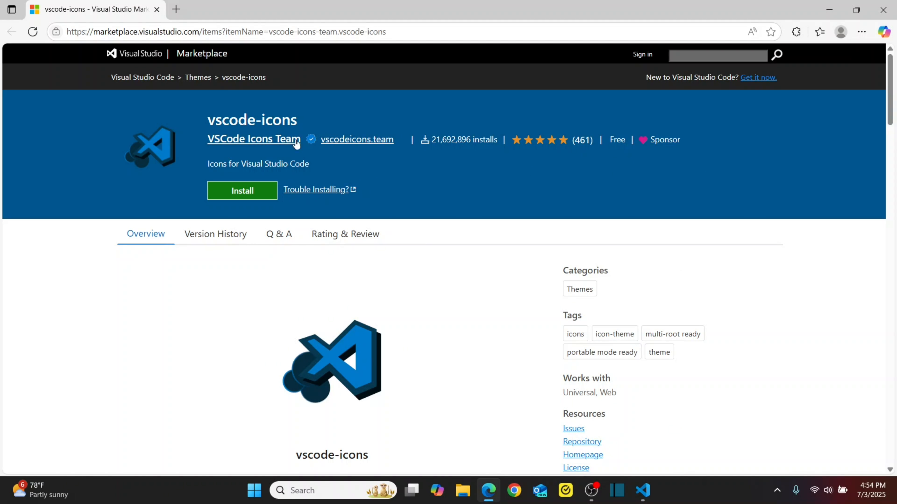
- Back in VS Code, install vscode-icons, choosing 'Trust Publisher & Install'
left_click(643, 490)
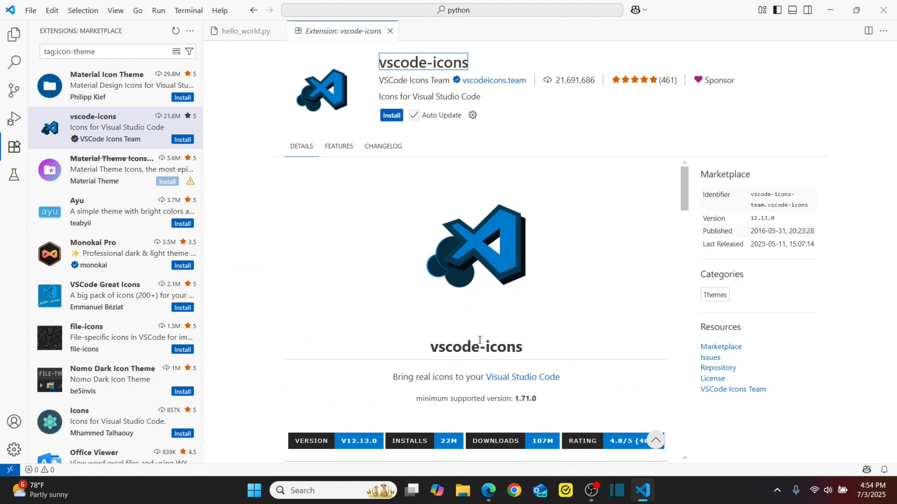
left_click(386, 118)
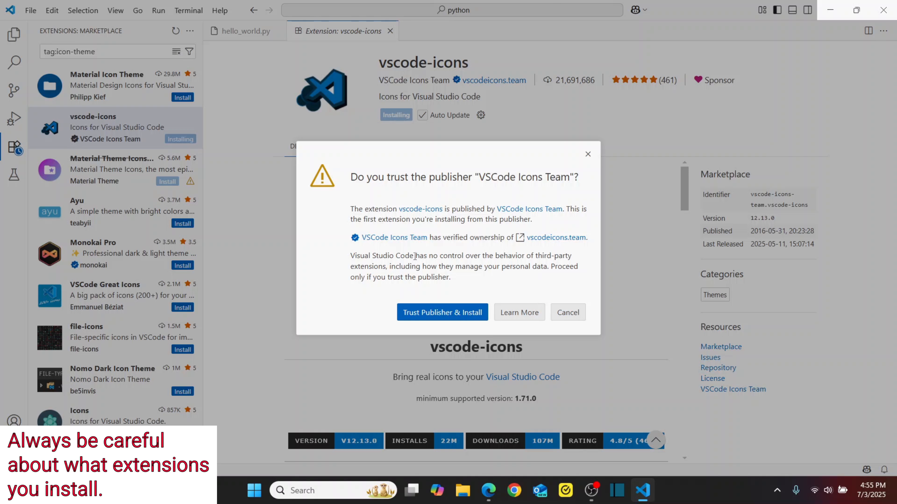
left_click(439, 313)
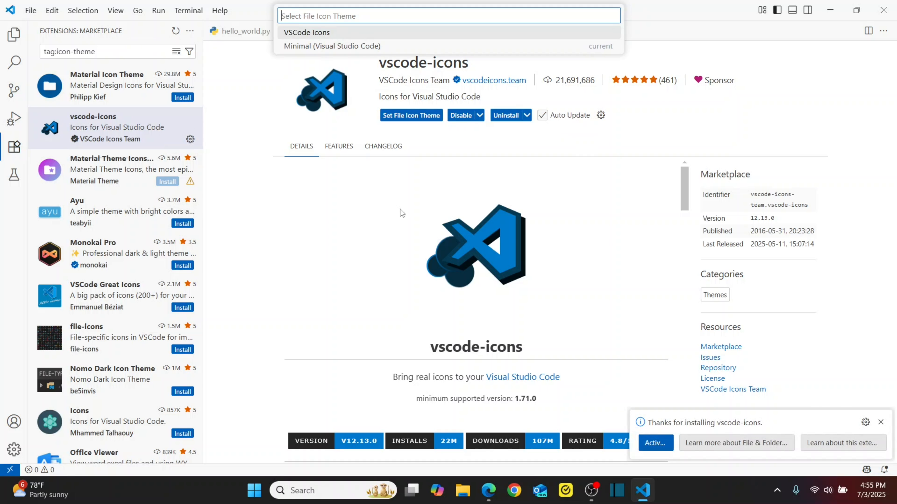
- Apply VSCode Icons as the file icon theme, check the project's new icons, and close the vscode-icons page
left_click(305, 35)
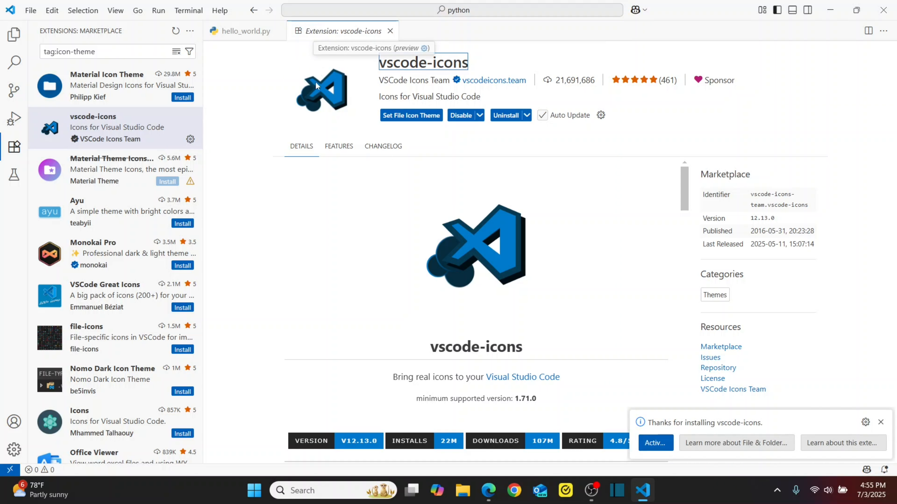
left_click(14, 34)
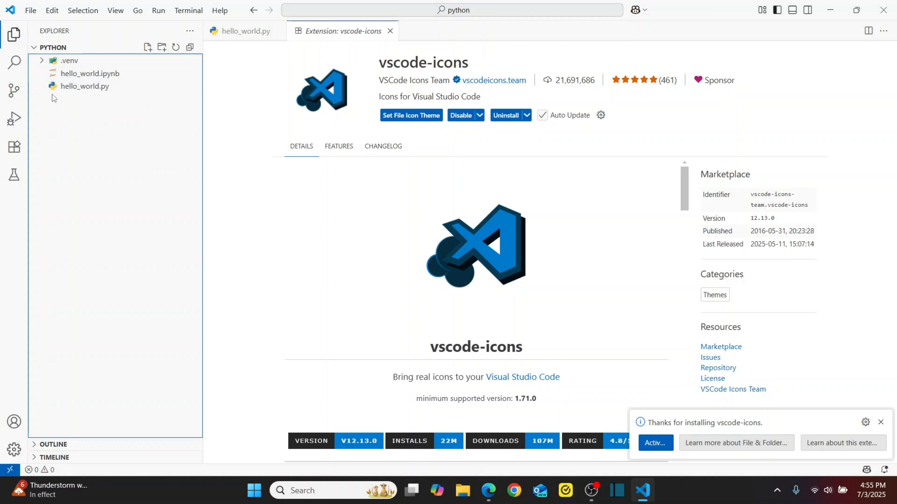
left_click(390, 31)
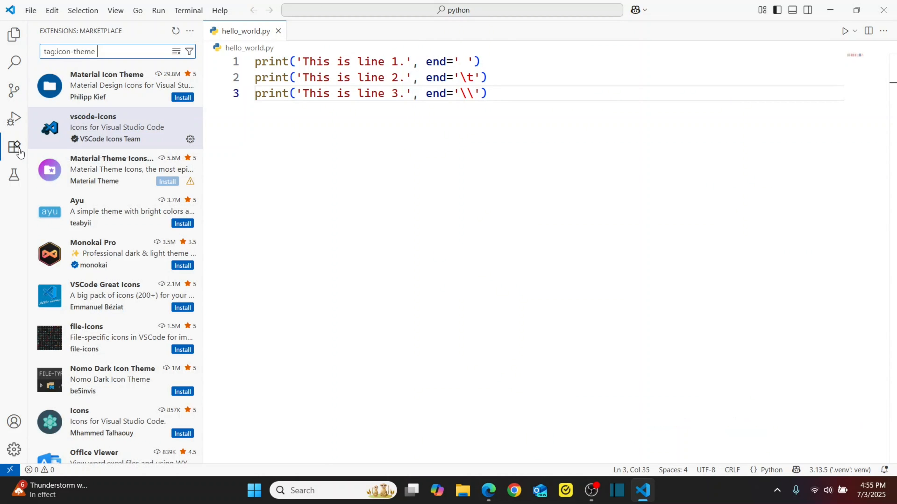
- Uninstall the installed vscode-icons extension, restart extensions, and return to the project files
left_click(177, 51)
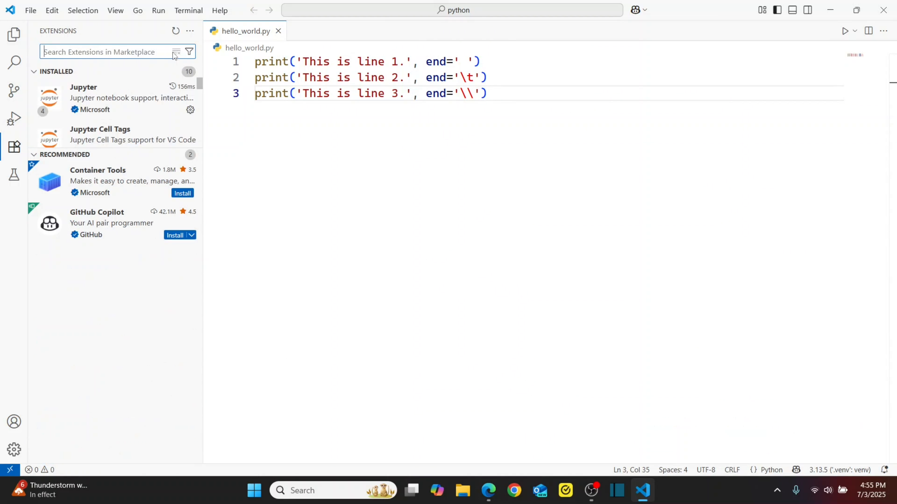
left_click(35, 156)
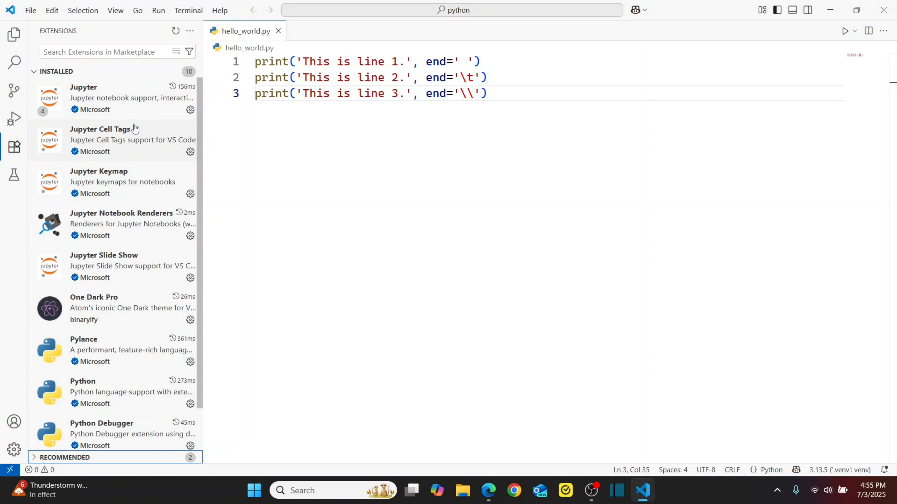
scroll(132, 129, "down", 2)
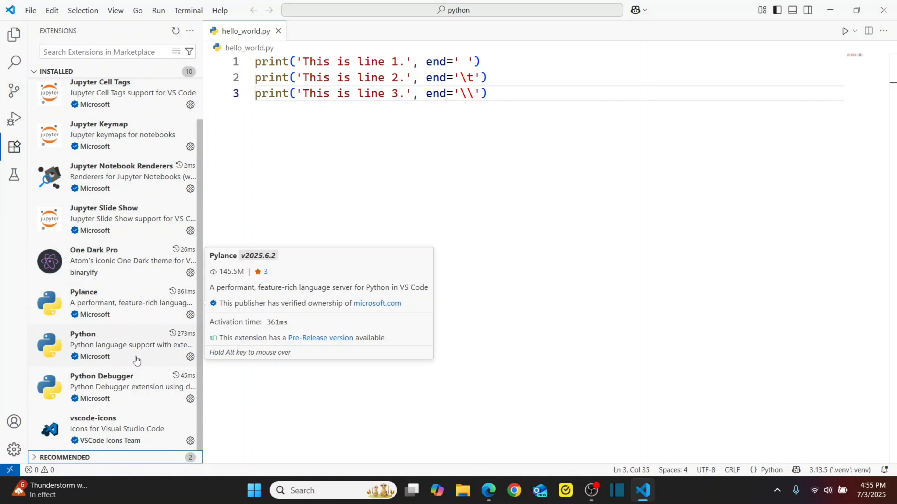
left_click(124, 426)
left_click(508, 116)
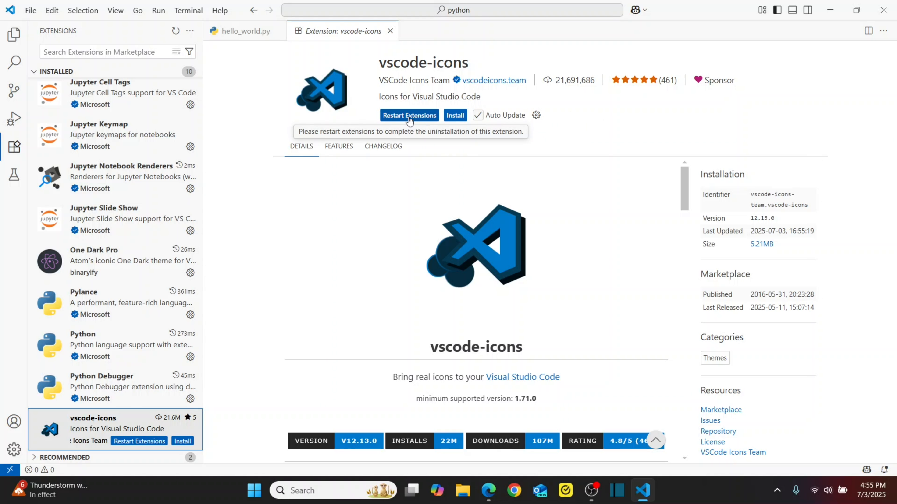
left_click(409, 116)
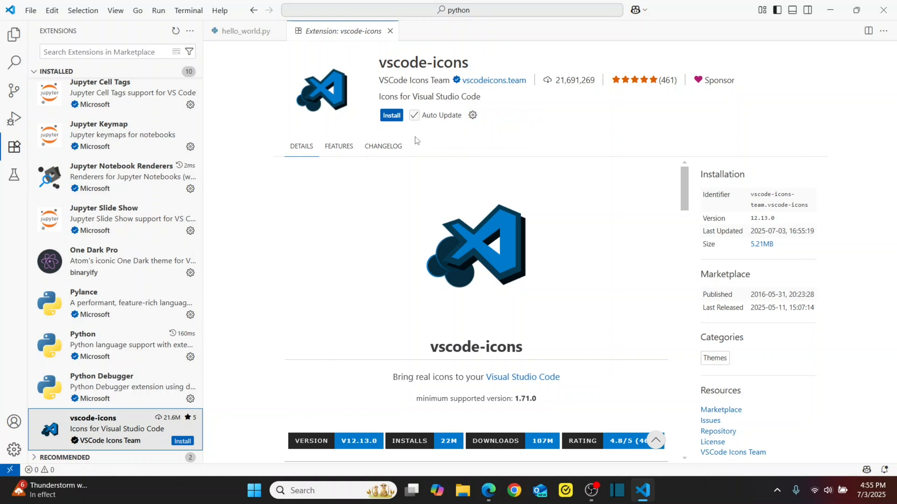
left_click(14, 39)
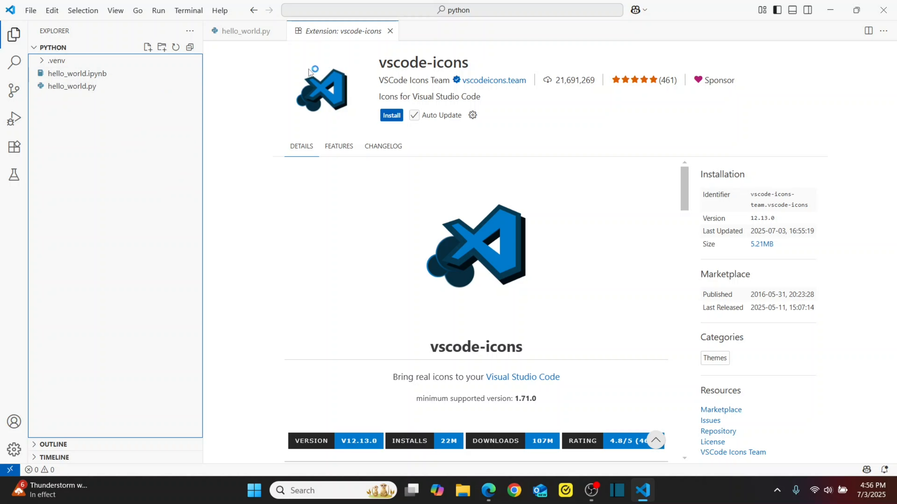
left_click(390, 31)
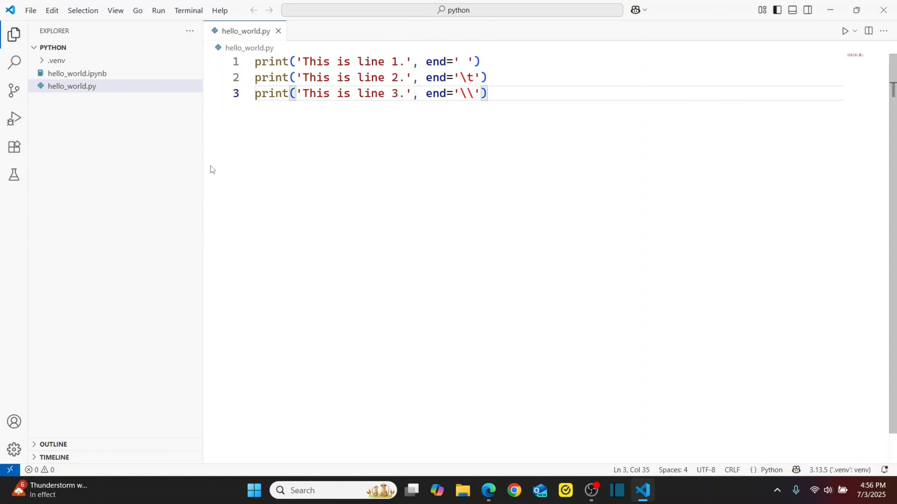